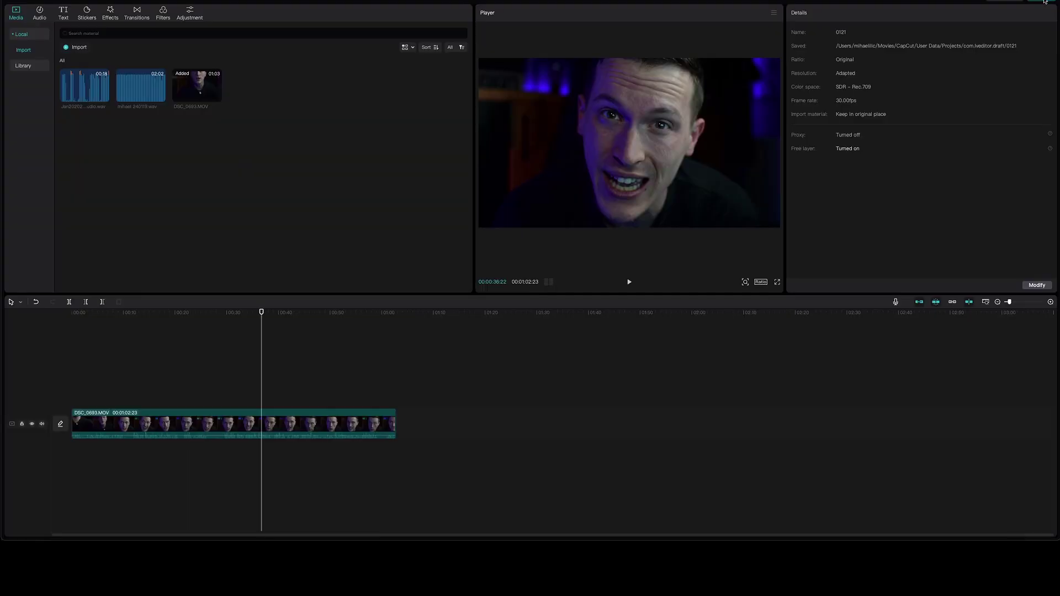
Step: In Export settings, try WAV then MP3 audio format, untick Export audio, and cancel
{"action": "left_click", "coordinate": [1044, 3]}
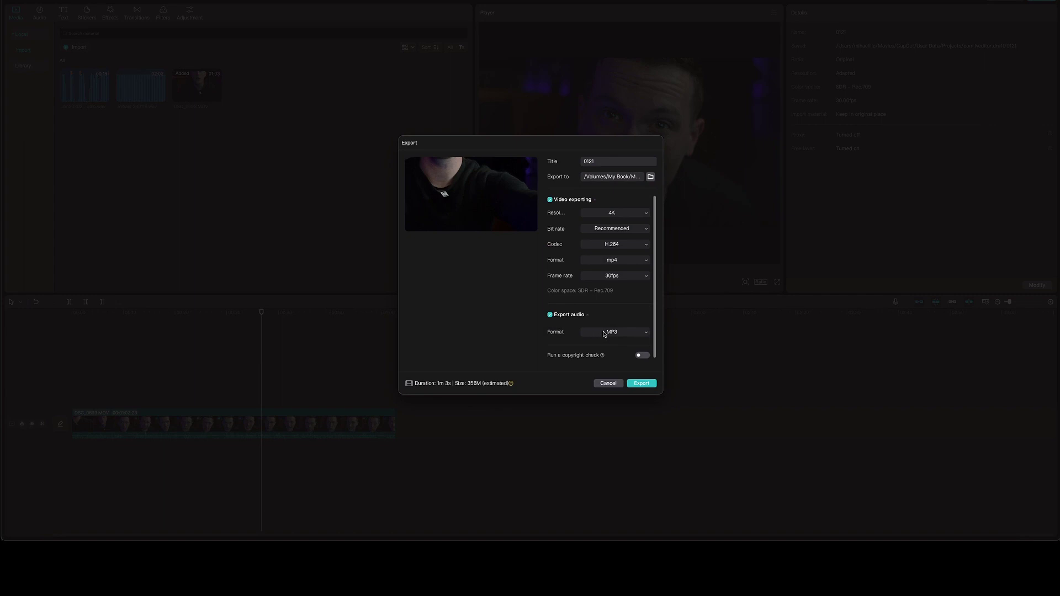
{"action": "left_click", "coordinate": [604, 333]}
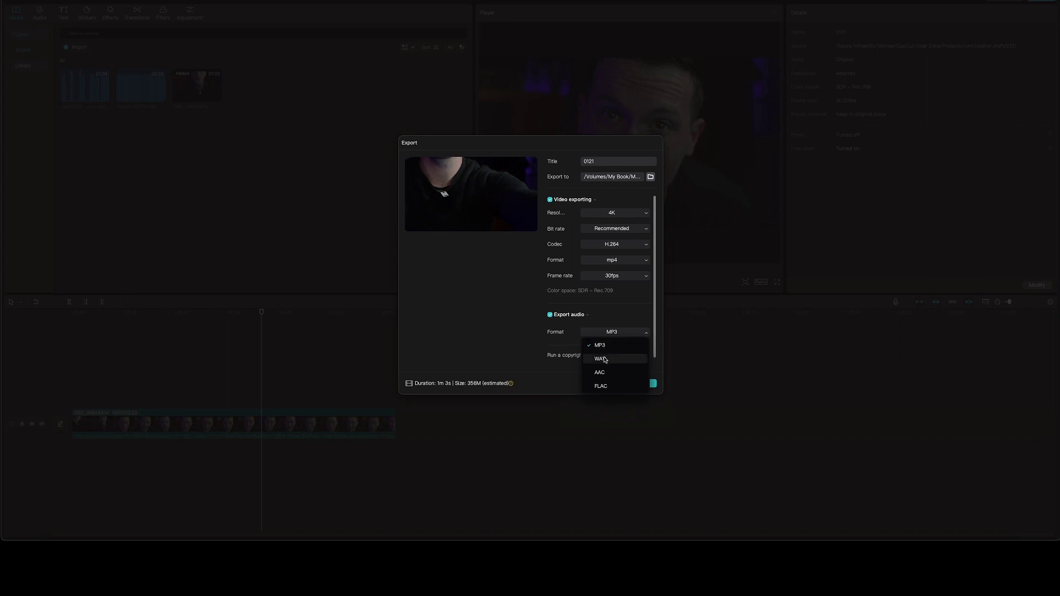
{"action": "left_click", "coordinate": [604, 360]}
{"action": "left_click", "coordinate": [616, 333]}
{"action": "left_click", "coordinate": [610, 348]}
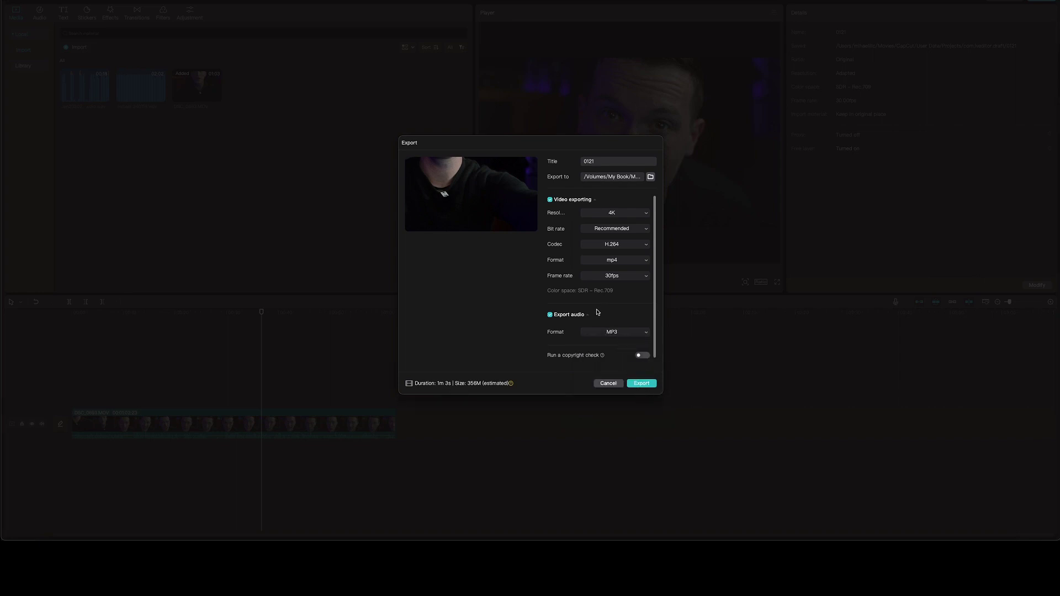
{"action": "left_click", "coordinate": [566, 316]}
{"action": "left_click", "coordinate": [552, 325]}
{"action": "left_click", "coordinate": [605, 385]}
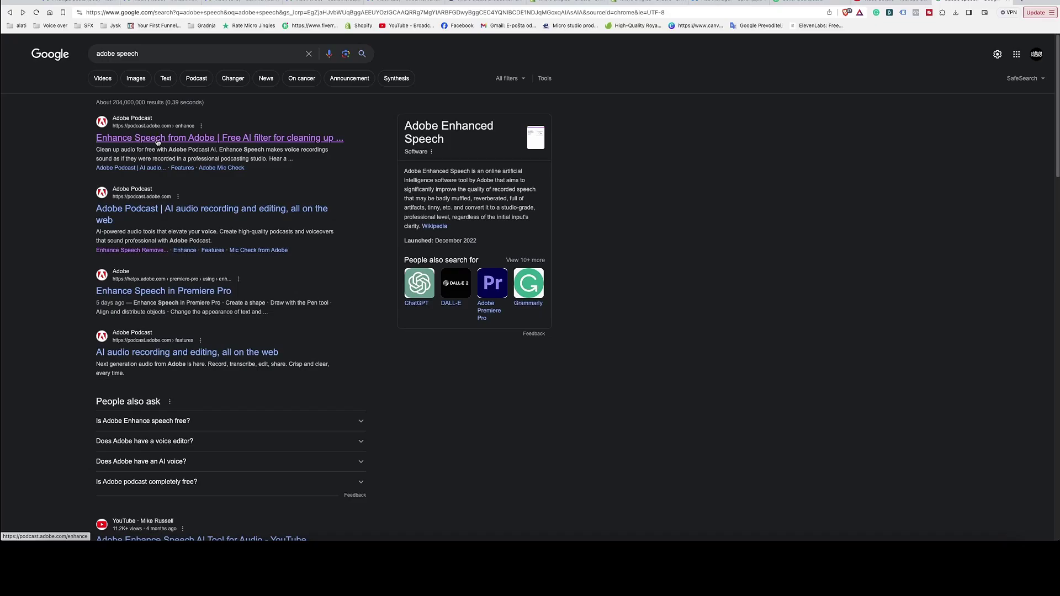
Step: Open the 'Enhance Speech from Adobe' result from the Google search
{"action": "left_click", "coordinate": [157, 138]}
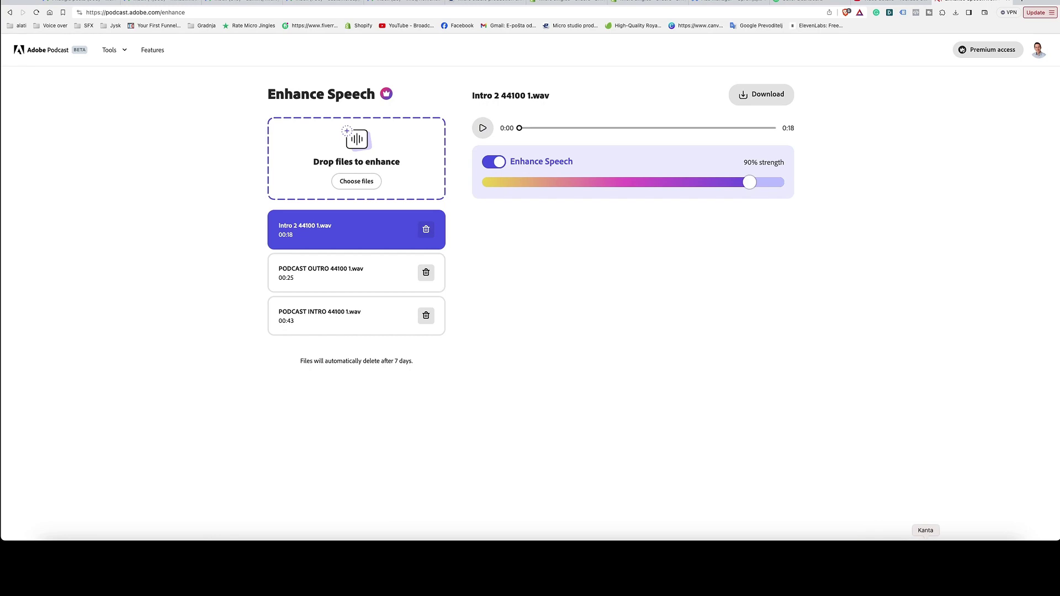
Step: Upload DSC_0693.wav from Downloads, load it in the player, and toggle enhancement off to compare
{"action": "left_click", "coordinate": [883, 533]}
{"action": "left_click", "coordinate": [880, 531]}
{"action": "left_click", "coordinate": [954, 538]}
{"action": "left_click_drag", "start_coordinate": [818, 125], "coordinate": [363, 171]}
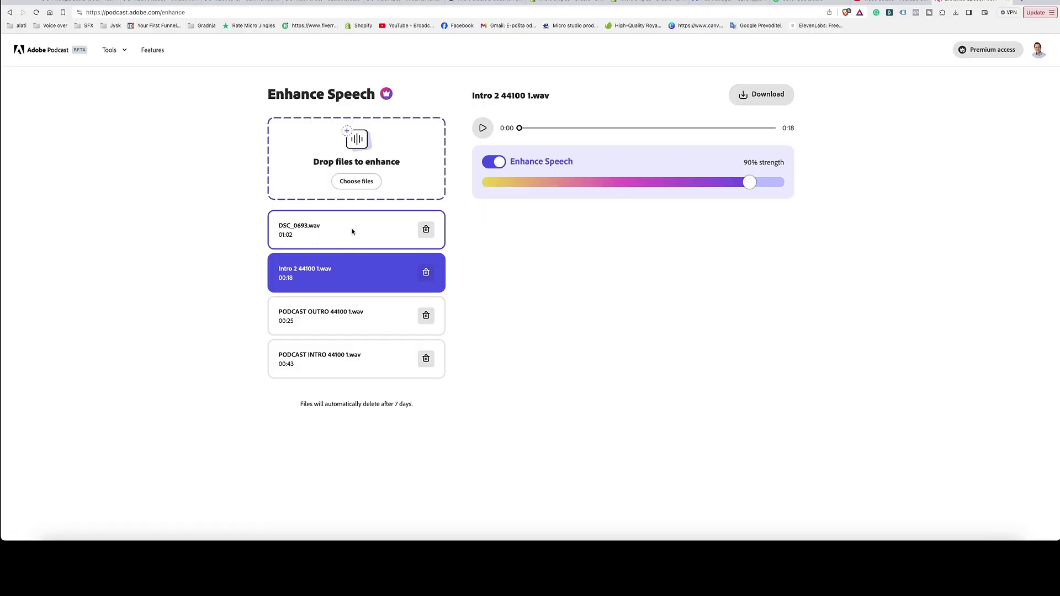
{"action": "left_click", "coordinate": [352, 231]}
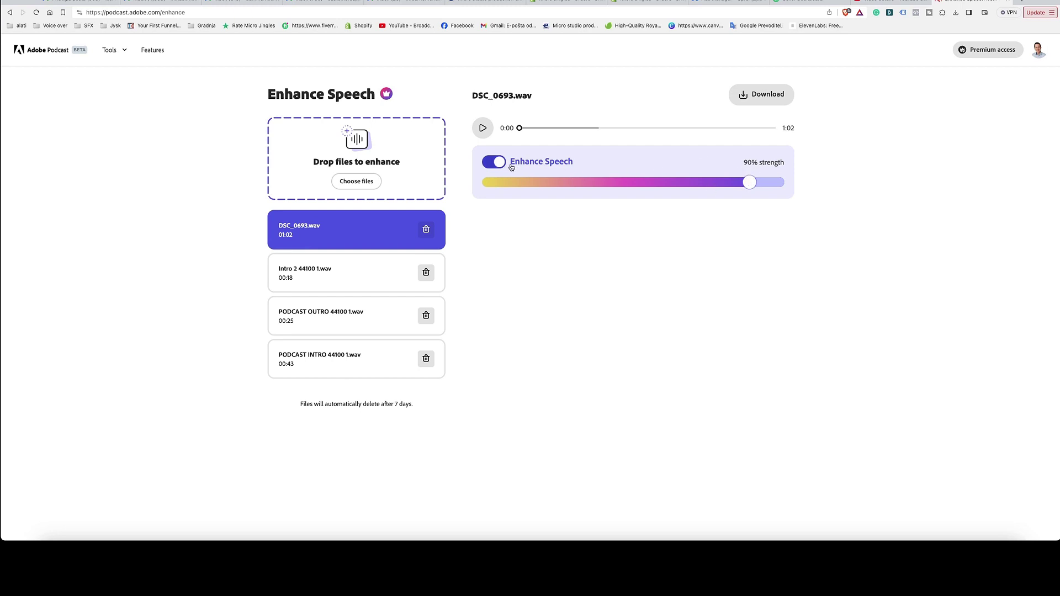
{"action": "left_click", "coordinate": [502, 164]}
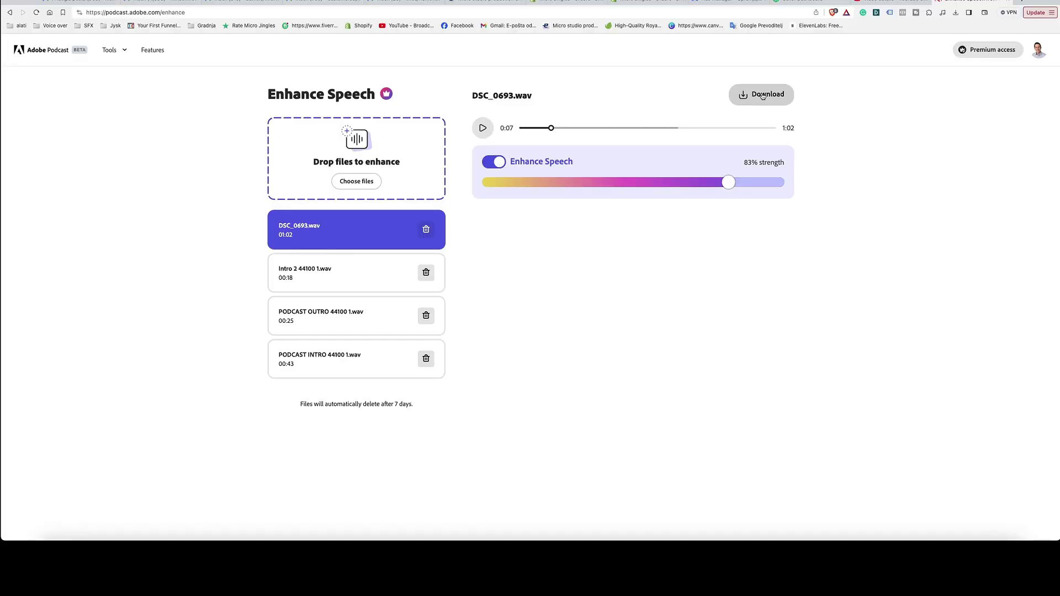
Step: Download the enhanced DSC_0693 speech file from Adobe Podcast
{"action": "left_click", "coordinate": [763, 95]}
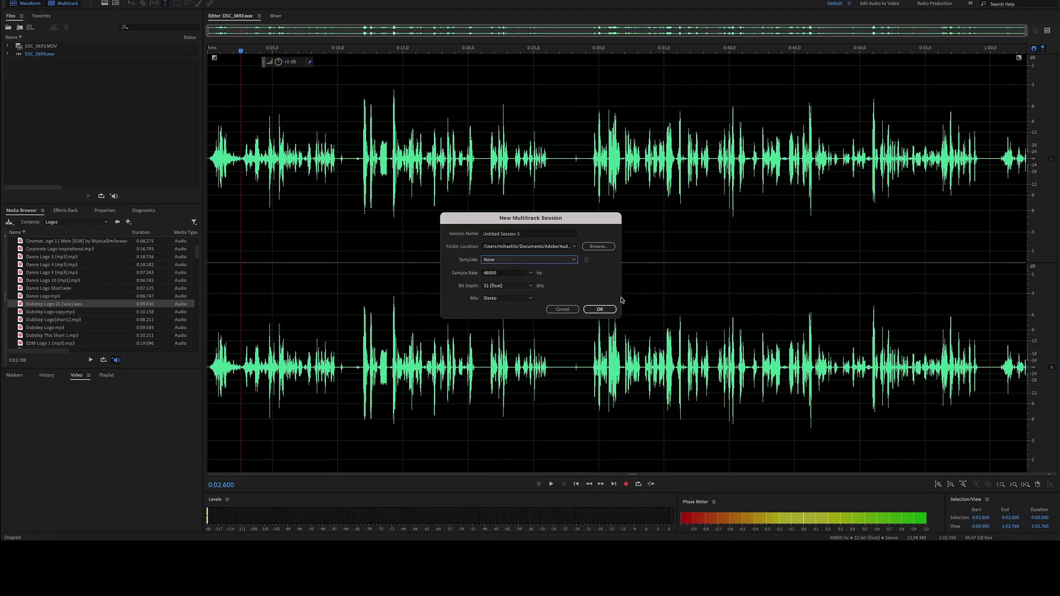
Step: Create an empty multitrack session with original DSC_0693 on Track 1 and the enhanced file on Track 2
{"action": "left_click", "coordinate": [600, 308]}
{"action": "left_click_drag", "start_coordinate": [50, 60], "coordinate": [332, 83]}
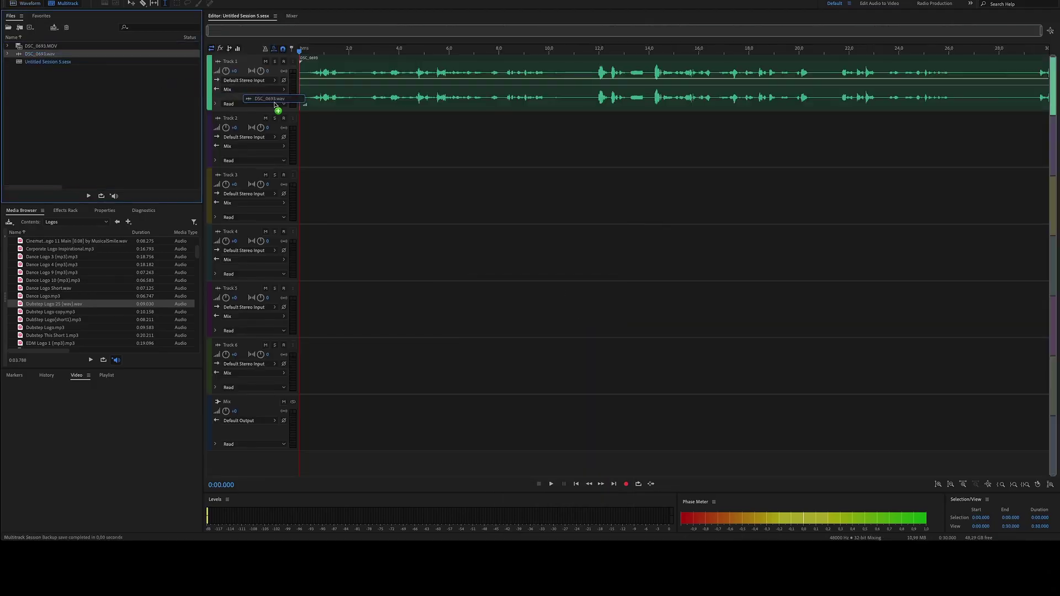
{"action": "left_click", "coordinate": [929, 538]}
{"action": "left_click_drag", "start_coordinate": [929, 516], "coordinate": [265, 144]}
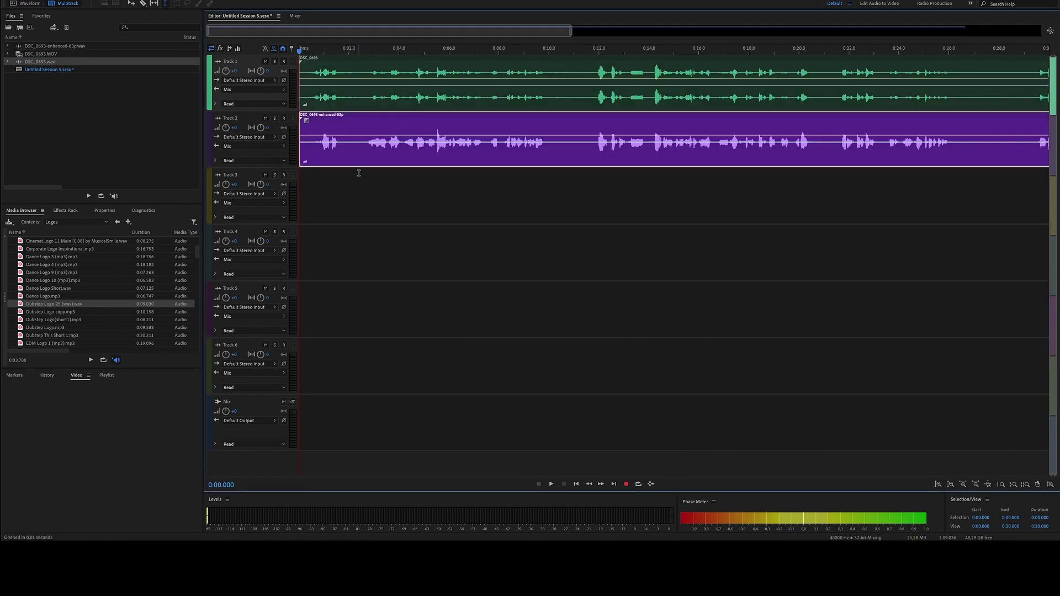
Step: Zoom the timeline around both clips and place the playhead at about 0:11.9
{"action": "key", "text": "backslash"}
{"action": "scroll", "coordinate": [255, 132], "scroll_direction": "up", "scroll_amount": 3}
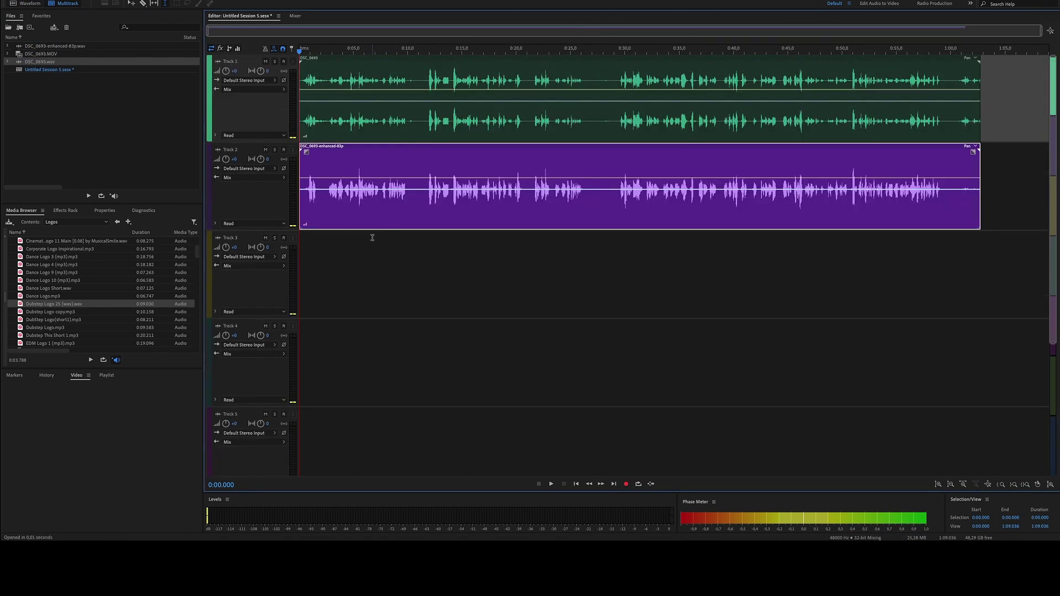
{"action": "scroll", "coordinate": [358, 251], "scroll_direction": "up", "scroll_amount": 5}
{"action": "scroll", "coordinate": [400, 209], "scroll_direction": "down", "scroll_amount": 3}
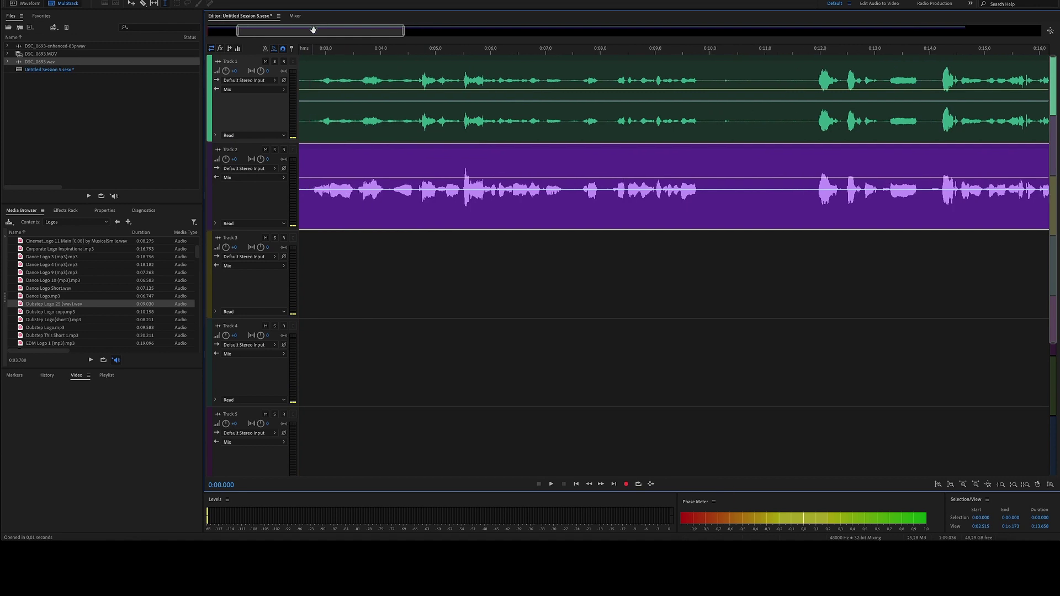
{"action": "left_click", "coordinate": [400, 105]}
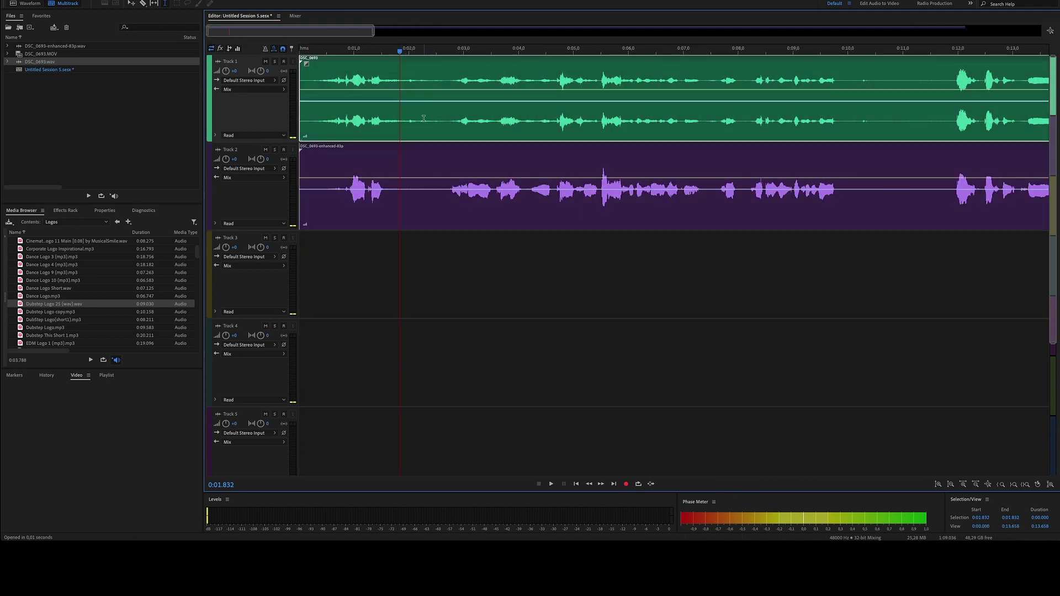
{"action": "left_click", "coordinate": [393, 162]}
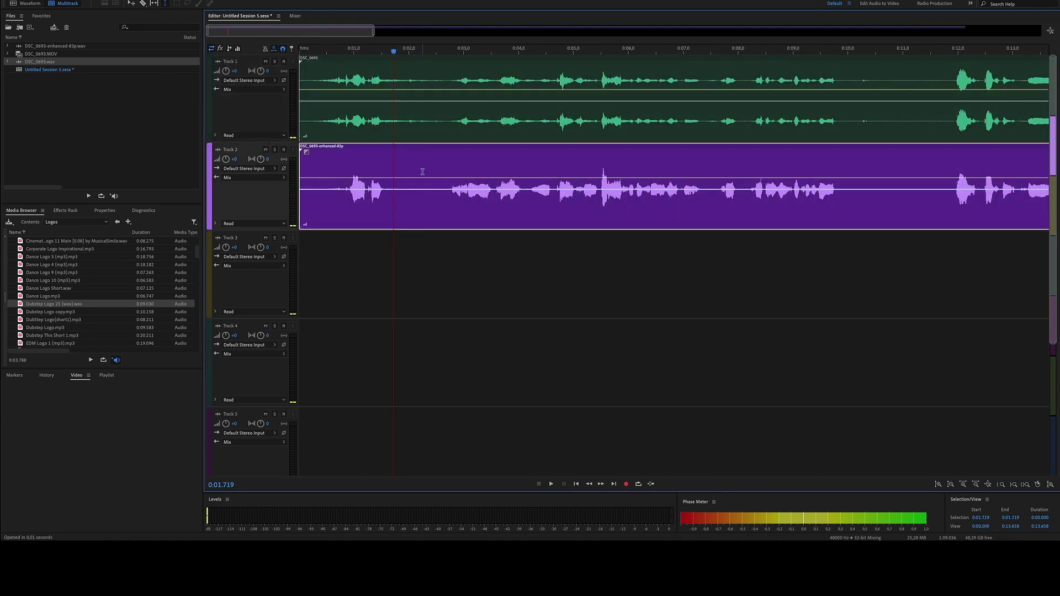
{"action": "scroll", "coordinate": [239, 138], "scroll_direction": "up", "scroll_amount": 3}
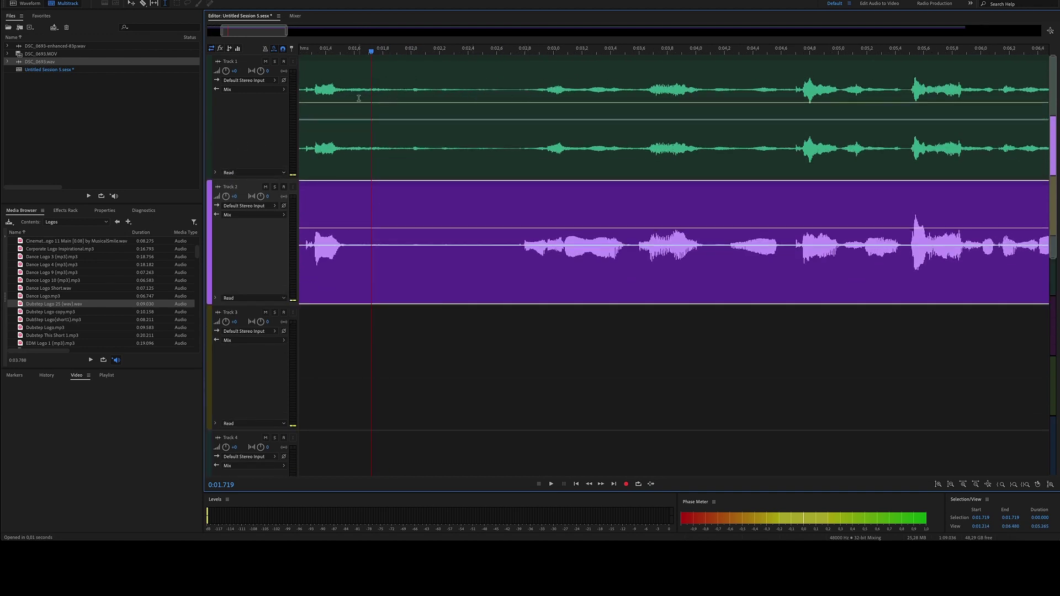
{"action": "scroll", "coordinate": [469, 225], "scroll_direction": "down", "scroll_amount": 5}
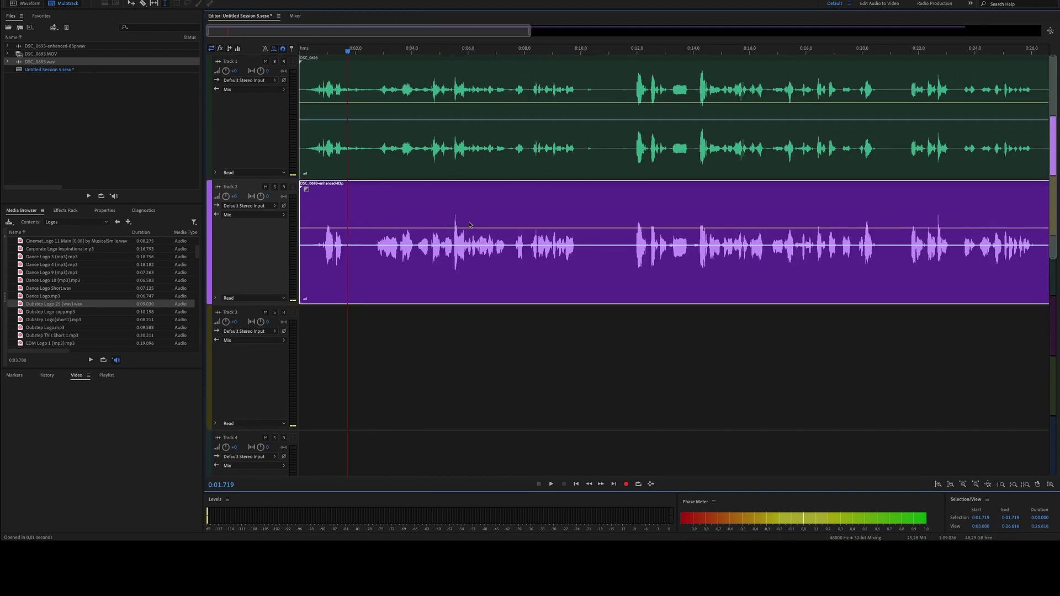
{"action": "scroll", "coordinate": [606, 154], "scroll_direction": "up", "scroll_amount": 2}
{"action": "scroll", "coordinate": [583, 89], "scroll_direction": "up", "scroll_amount": 5}
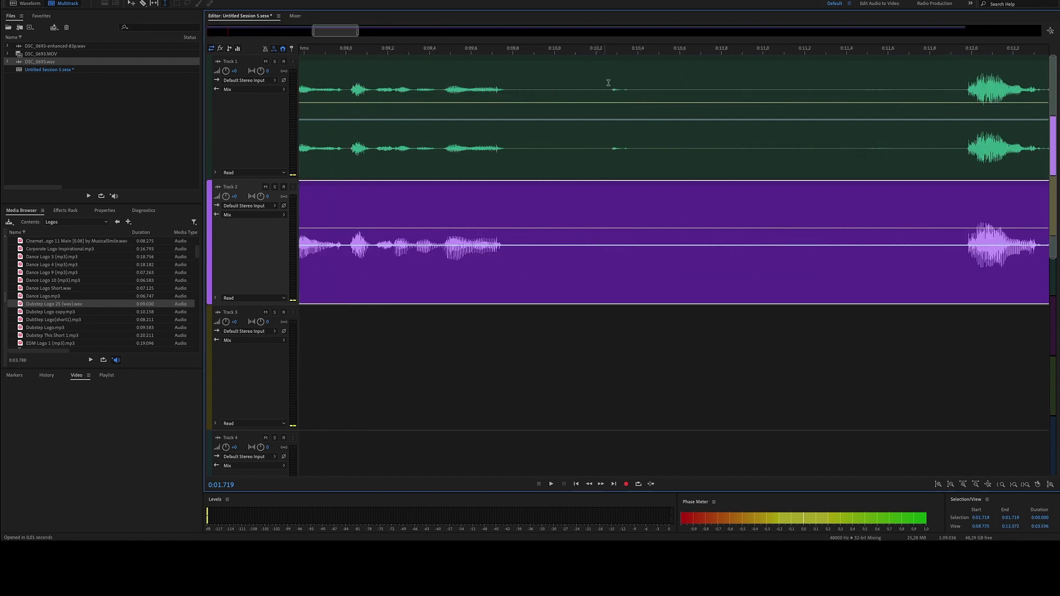
{"action": "scroll", "coordinate": [636, 90], "scroll_direction": "down", "scroll_amount": 2}
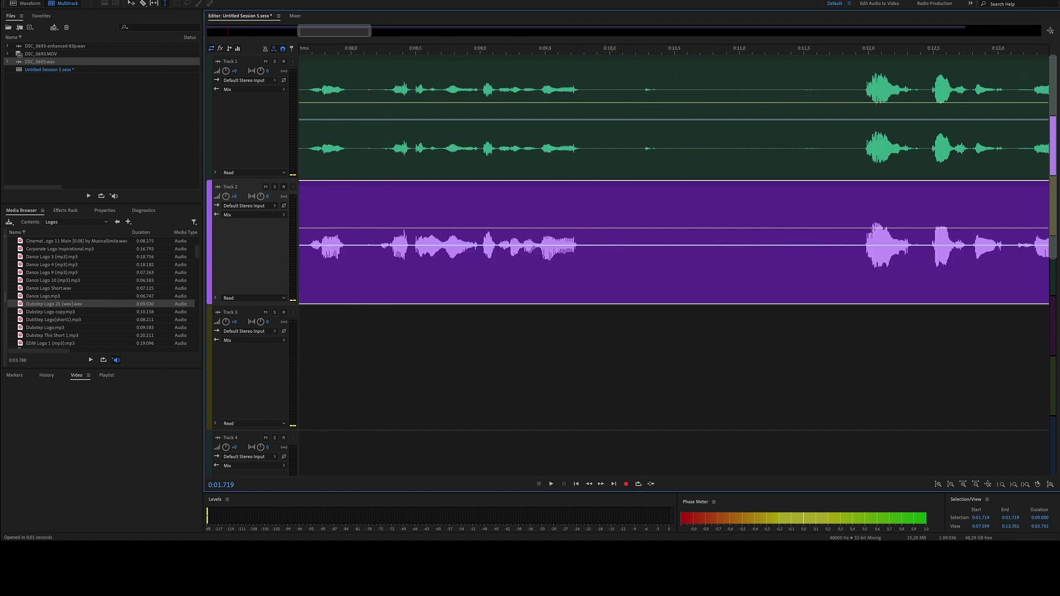
{"action": "scroll", "coordinate": [757, 235], "scroll_direction": "down", "scroll_amount": 6}
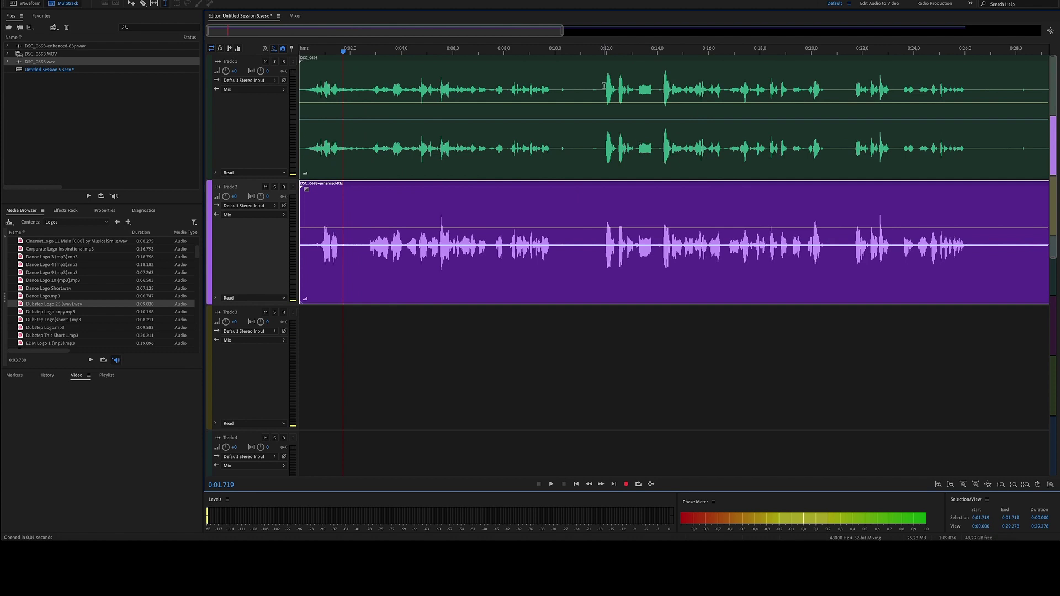
{"action": "left_click", "coordinate": [604, 86]}
{"action": "scroll", "coordinate": [604, 84], "scroll_direction": "up", "scroll_amount": 1}
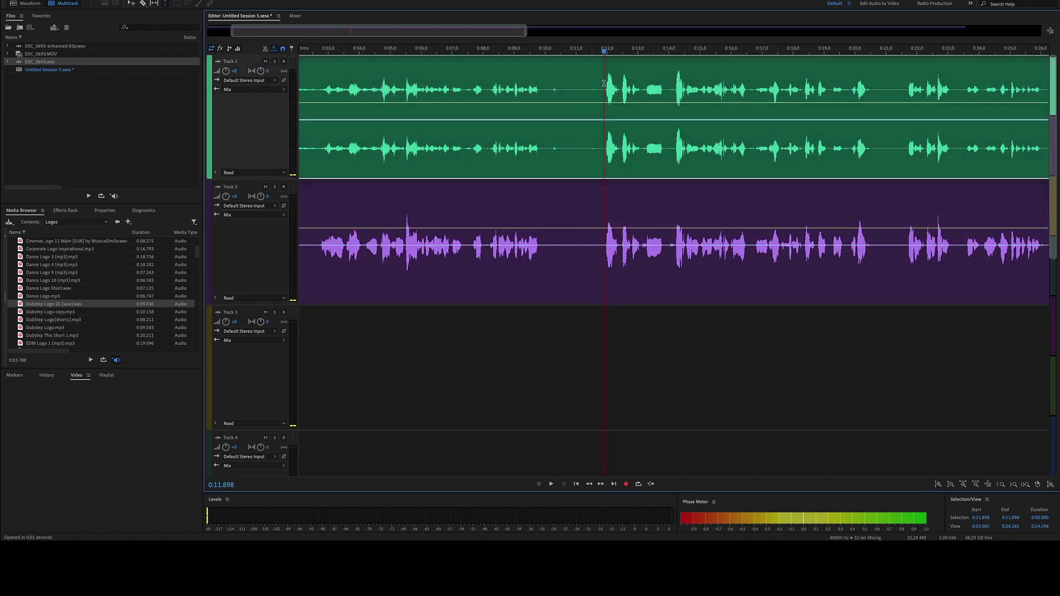
Step: Mute the enhanced Track 2 and play the original speech
{"action": "left_click", "coordinate": [265, 188]}
{"action": "key", "text": "space"}
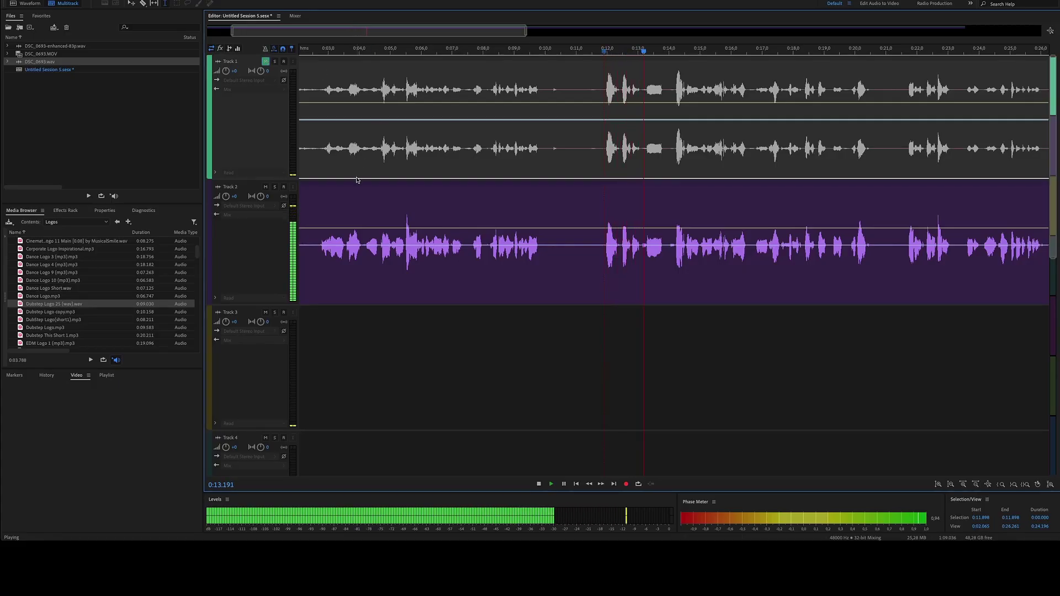
{"action": "scroll", "coordinate": [357, 181], "scroll_direction": "down", "scroll_amount": 2}
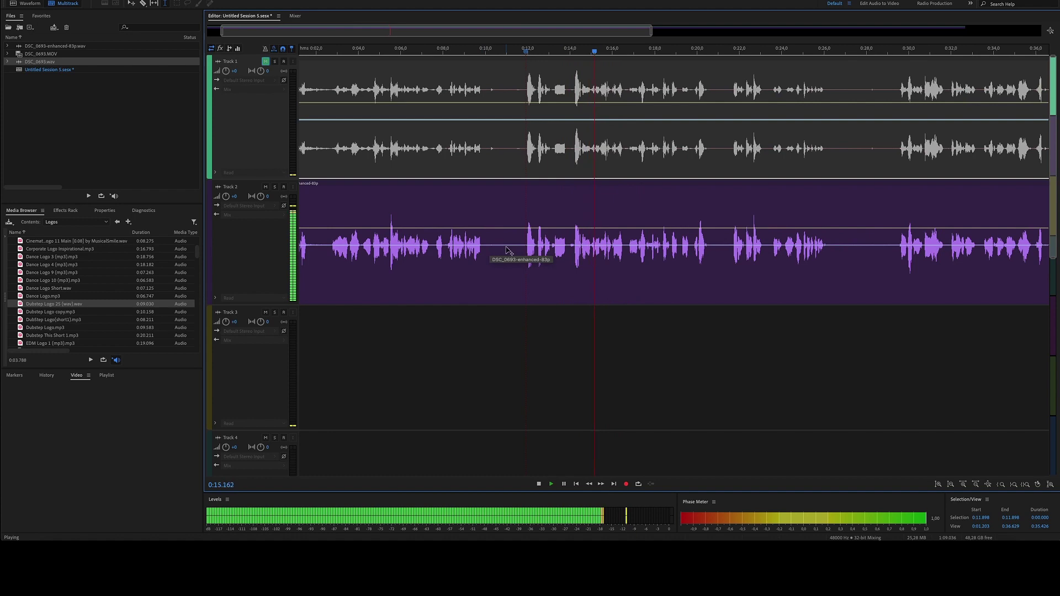
{"action": "scroll", "coordinate": [802, 146], "scroll_direction": "up", "scroll_amount": 2}
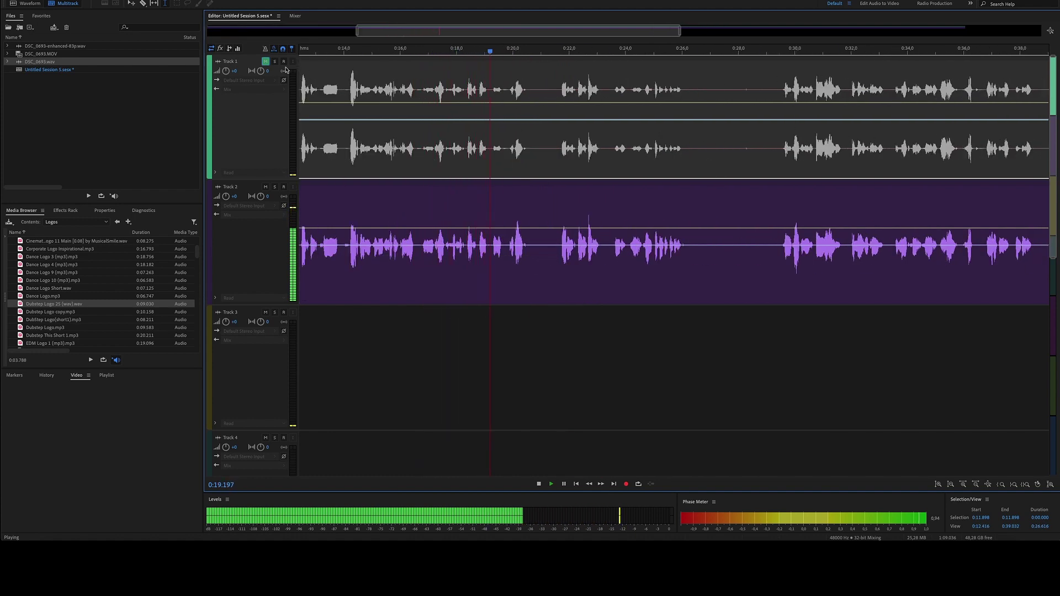
Step: Switch to the enhanced version by muting Track 1, unmuting Track 2, and resuming playback
{"action": "left_click", "coordinate": [266, 187]}
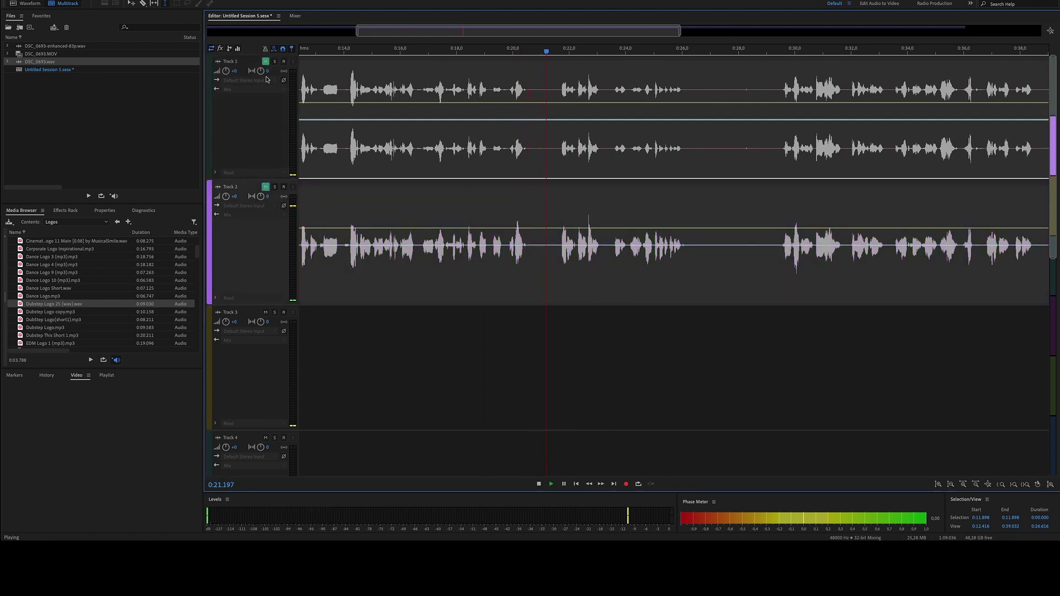
{"action": "left_click", "coordinate": [265, 61]}
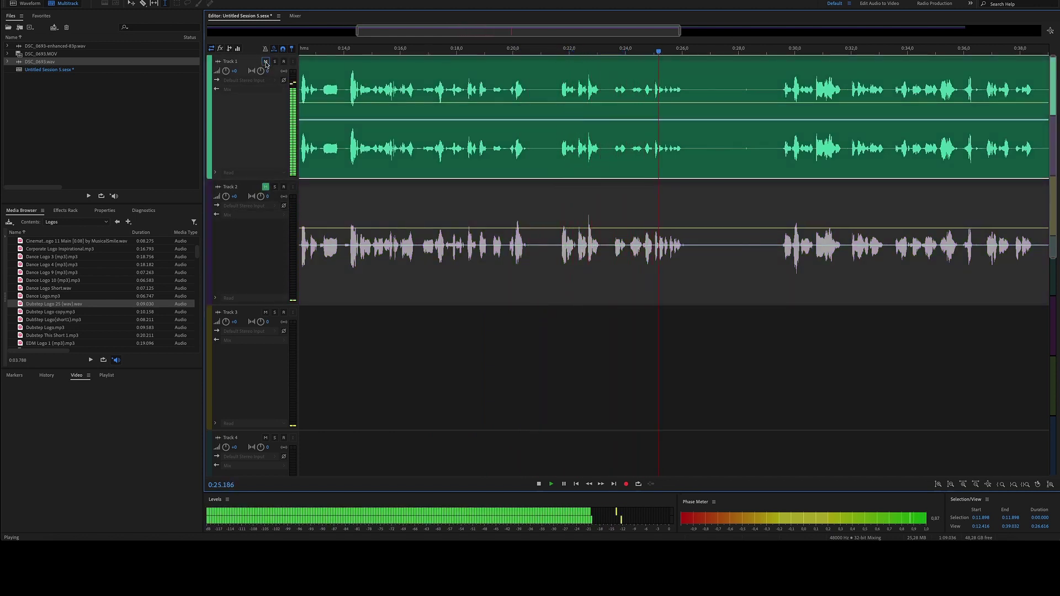
{"action": "left_click", "coordinate": [265, 62]}
{"action": "key", "text": "space"}
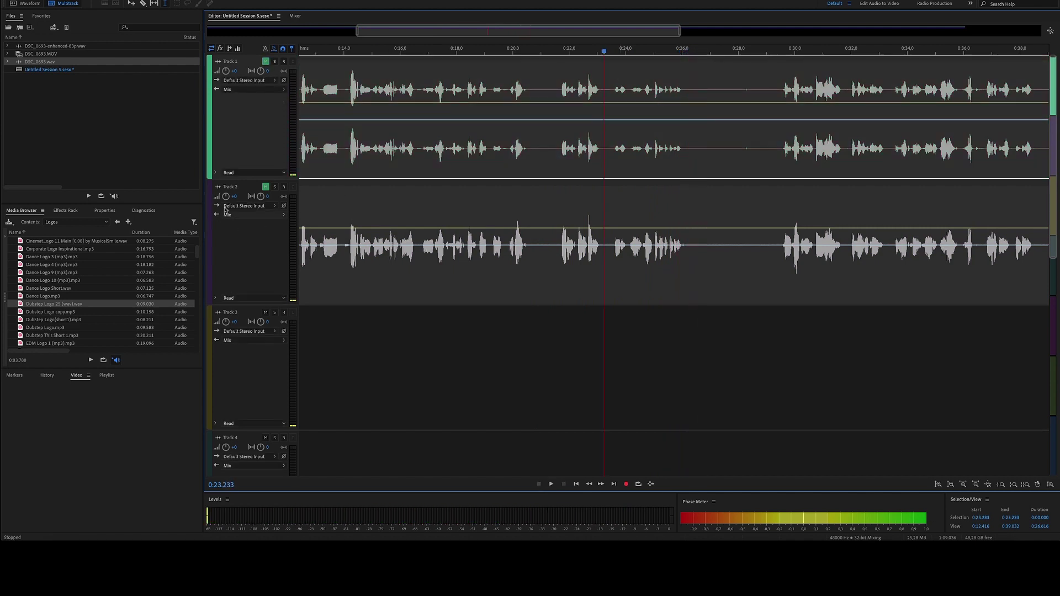
{"action": "left_click", "coordinate": [265, 188]}
{"action": "key", "text": "space"}
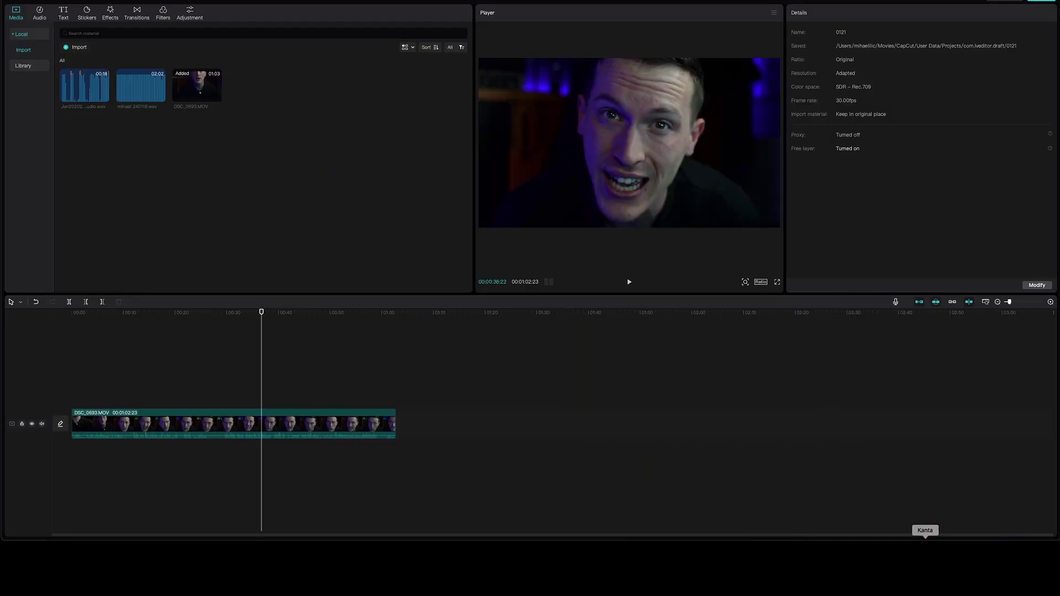
Step: Add DSC_0693-enhanced-83p.wav to the timeline beneath the DSC_0693.MOV clip
{"action": "left_click", "coordinate": [926, 547]}
{"action": "left_click_drag", "start_coordinate": [938, 414], "coordinate": [106, 433]}
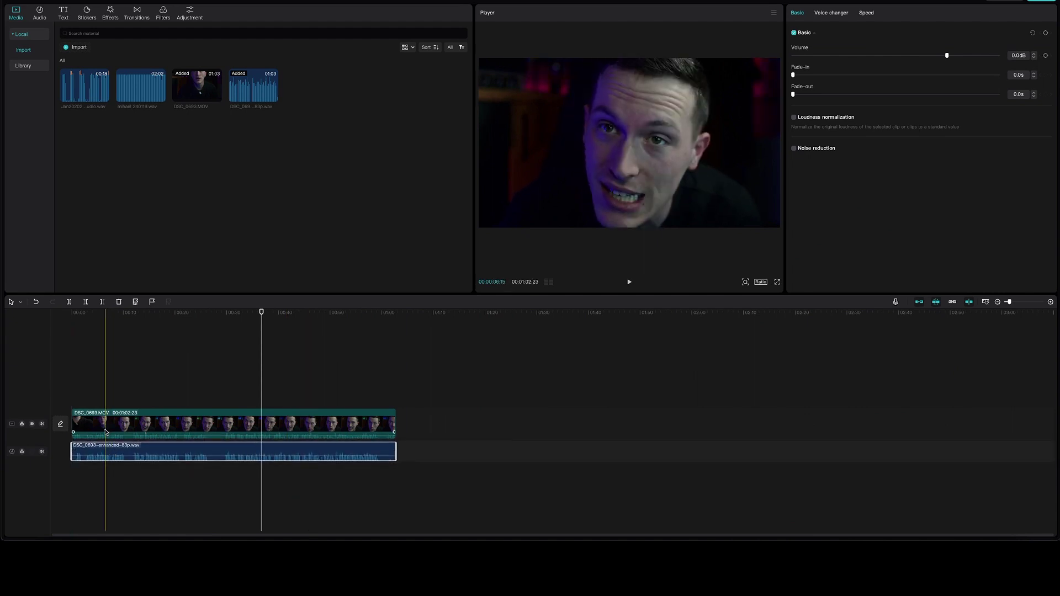
{"action": "left_click", "coordinate": [106, 432]}
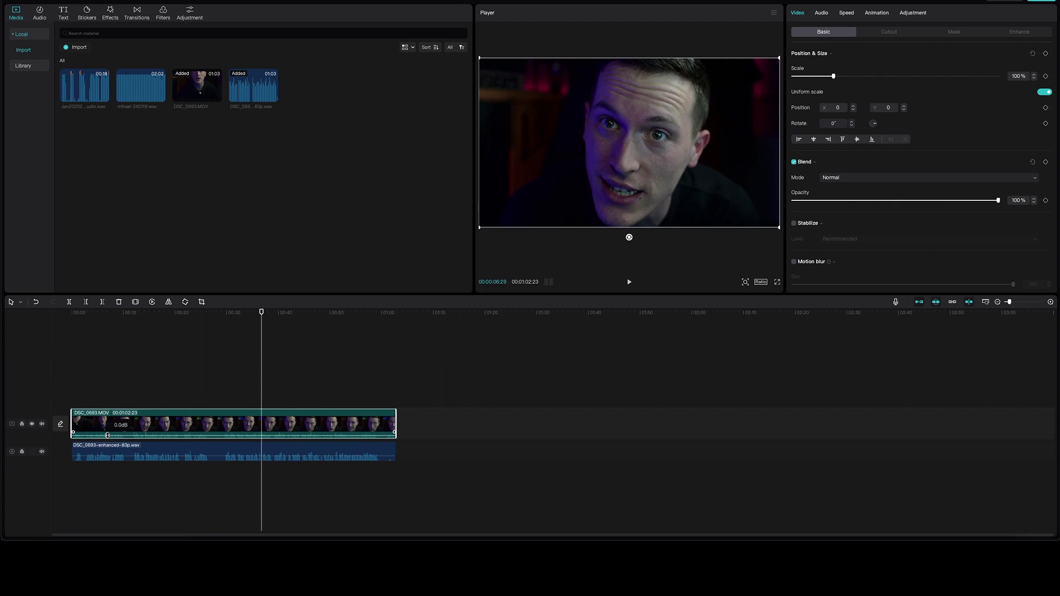
Step: Extract and delete the video's original audio, then play from about 0:12
{"action": "right_click", "coordinate": [232, 433]}
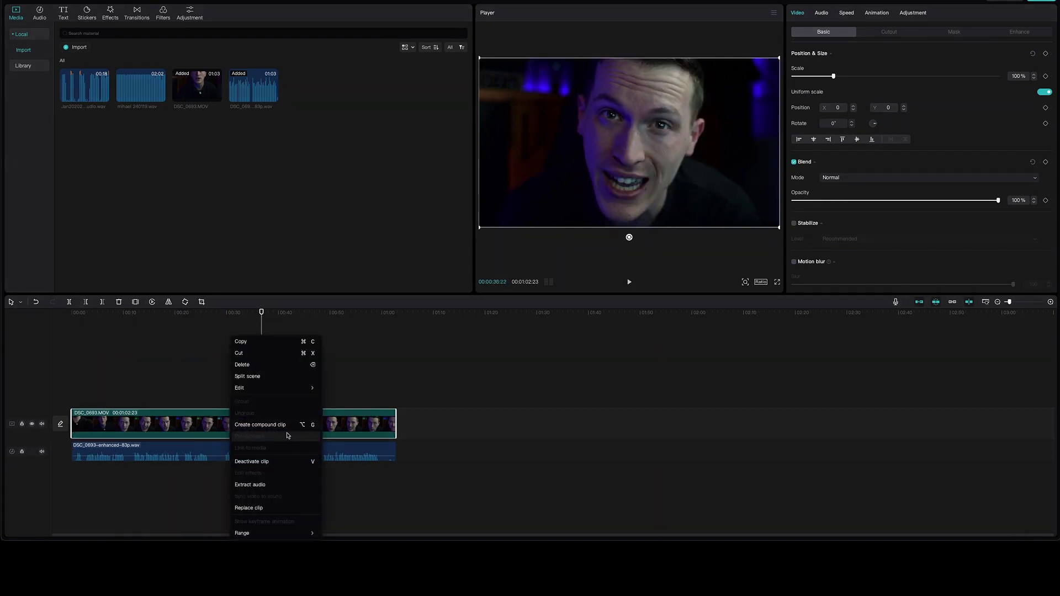
{"action": "left_click", "coordinate": [273, 484]}
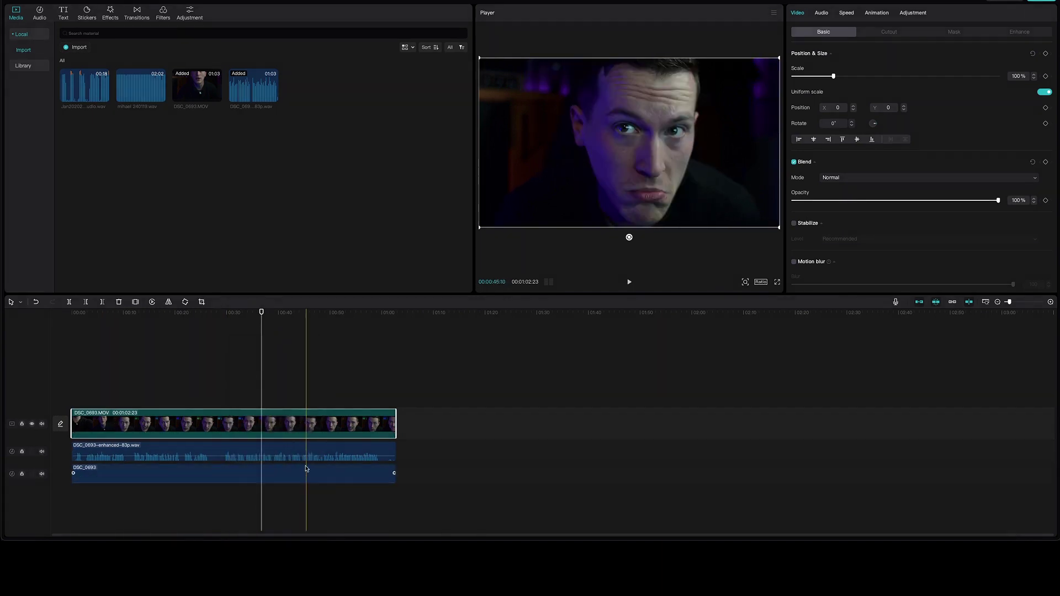
{"action": "left_click", "coordinate": [242, 475]}
{"action": "key", "text": "Delete"}
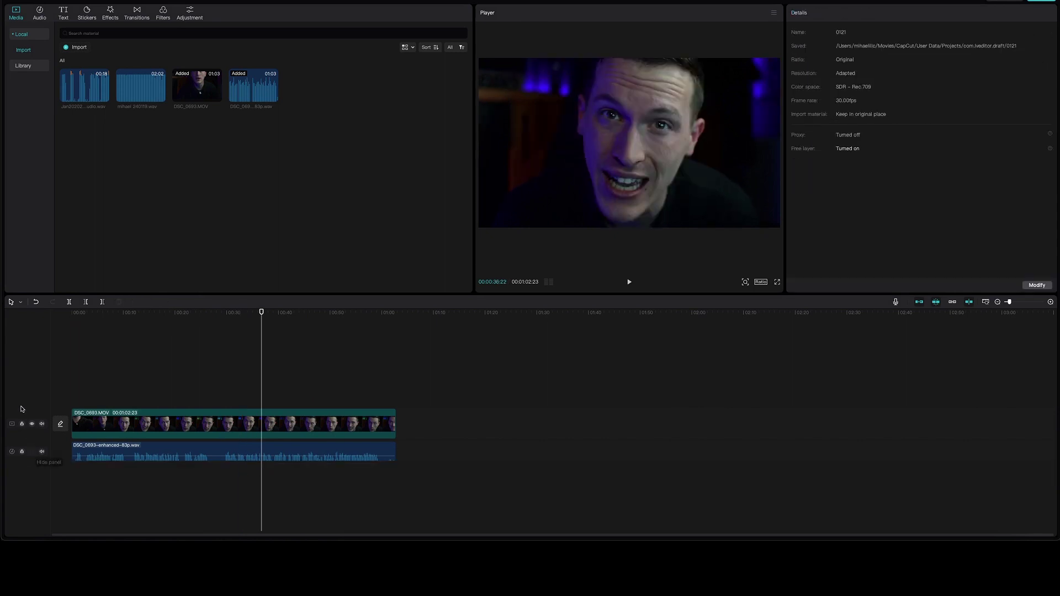
{"action": "left_click", "coordinate": [134, 376]}
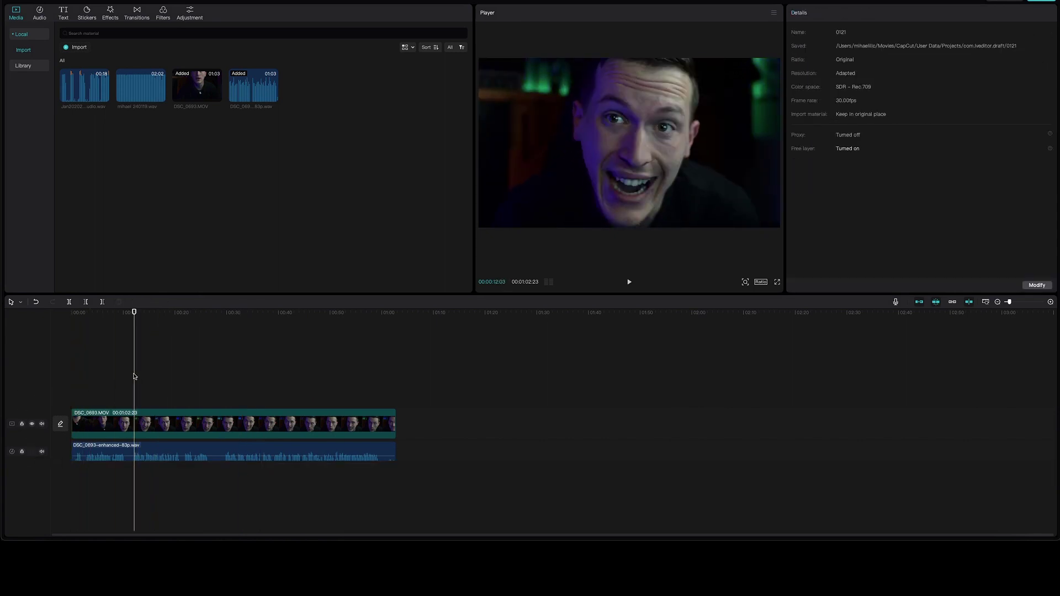
{"action": "key", "text": "space"}
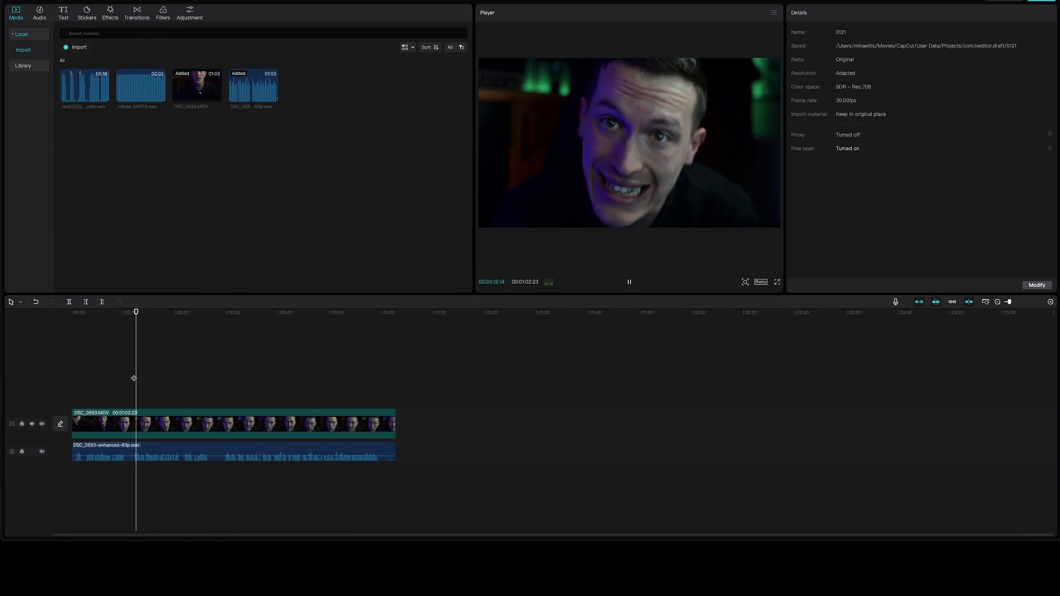